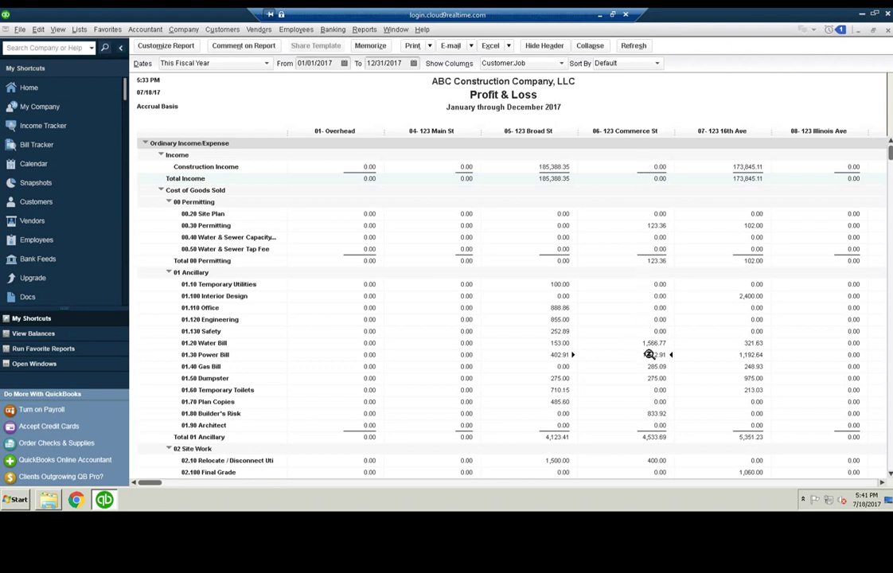
Examine the income and cost of goods sold categories for job 06 (Commerce St) in the Profit & Loss report by job.
scroll(649, 350, "down", 3)
scroll(651, 334, "up", 3)
scroll(655, 237, "down", 1)
scroll(654, 221, "up", 1)
left_click(654, 167)
scroll(657, 375, "down", 6)
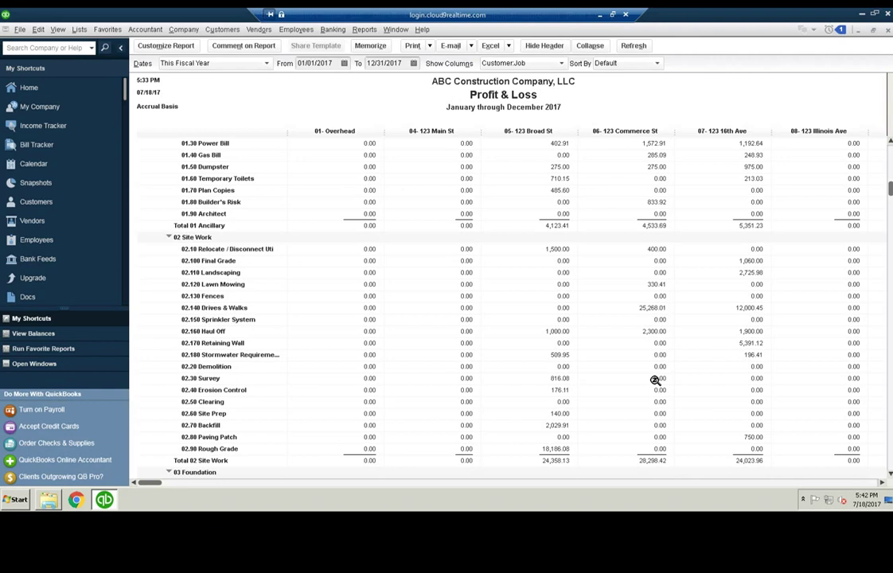
scroll(656, 380, "up", 4)
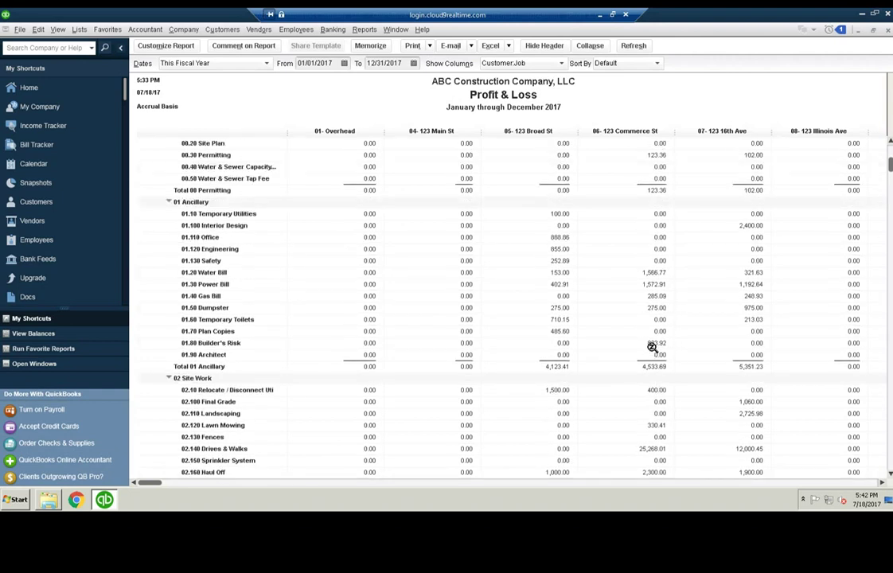
scroll(652, 347, "up", 2)
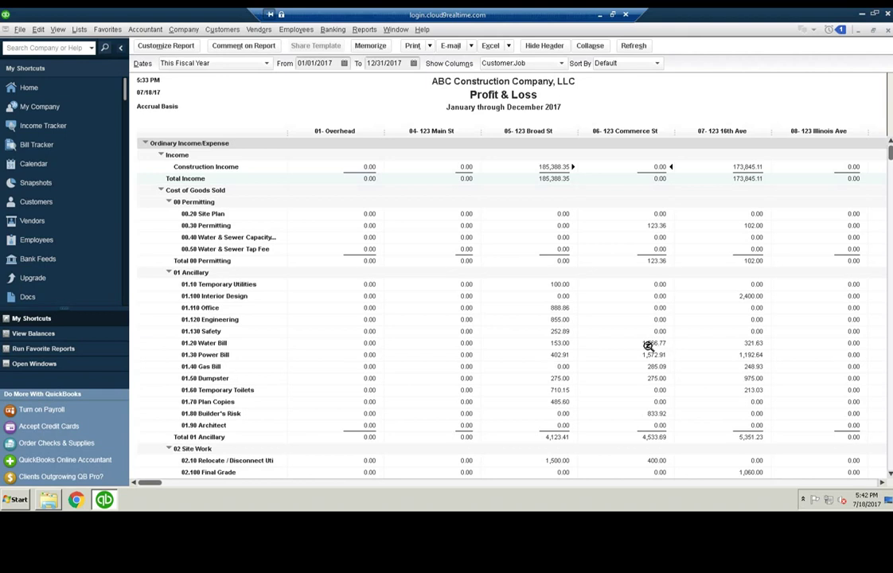
left_click(657, 225)
scroll(654, 338, "down", 15)
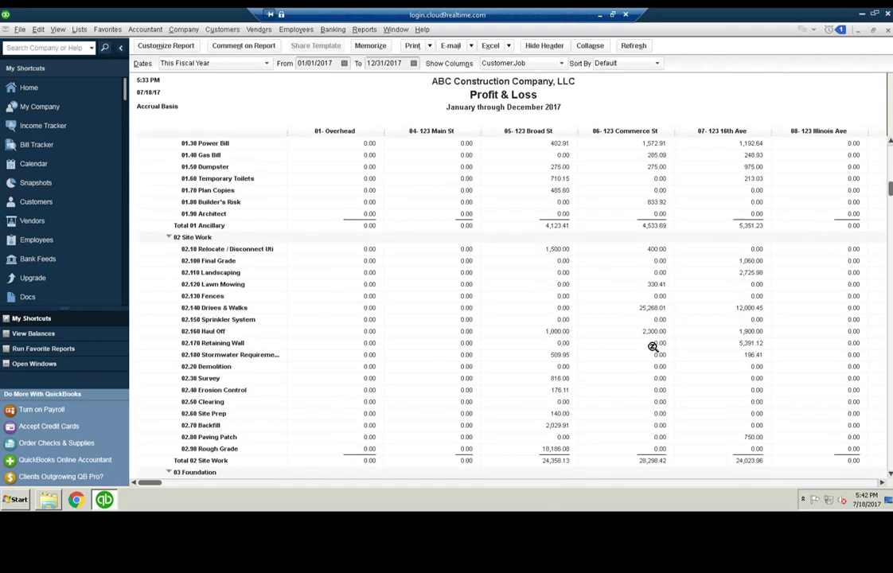
scroll(655, 364, "down", 12)
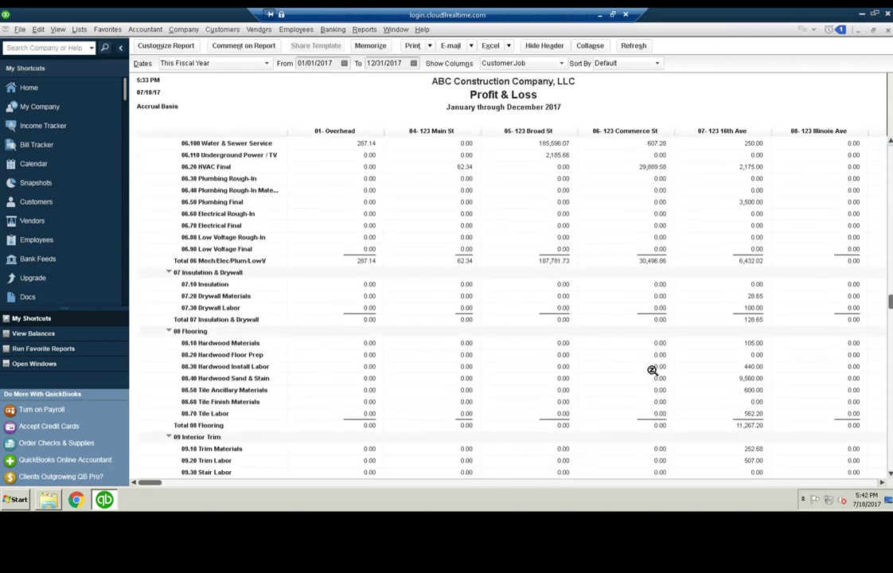
scroll(656, 362, "up", 20)
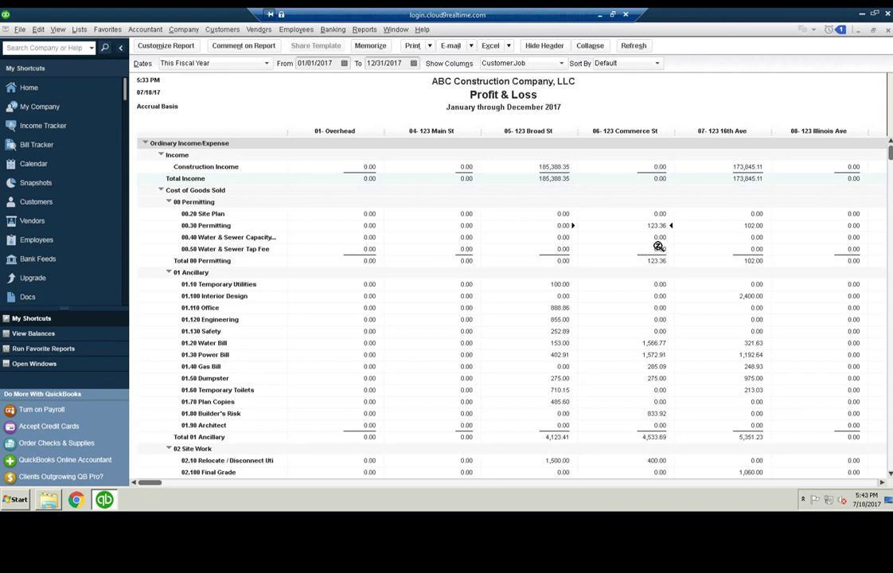
Examine the job 06 (Commerce St) column through all cost categories down to its net income.
scroll(654, 354, "down", 6)
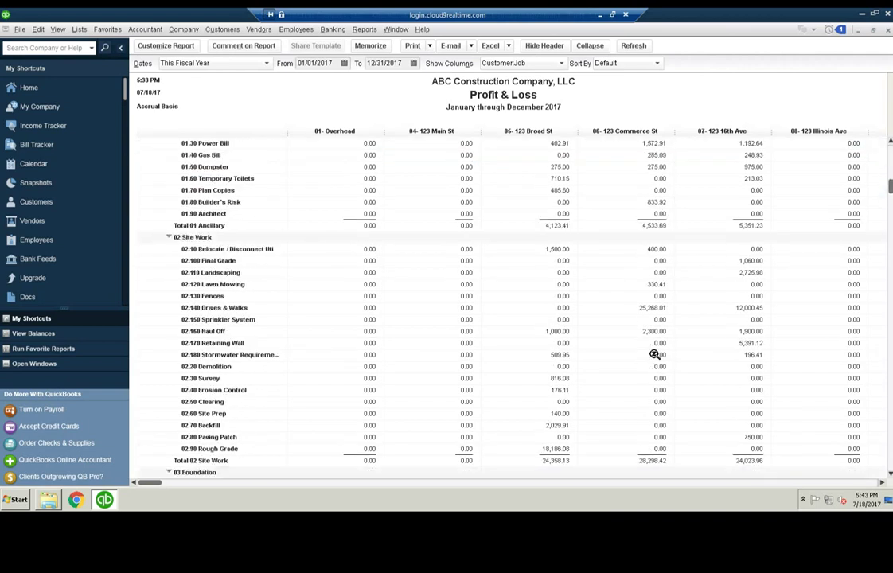
scroll(654, 354, "down", 9)
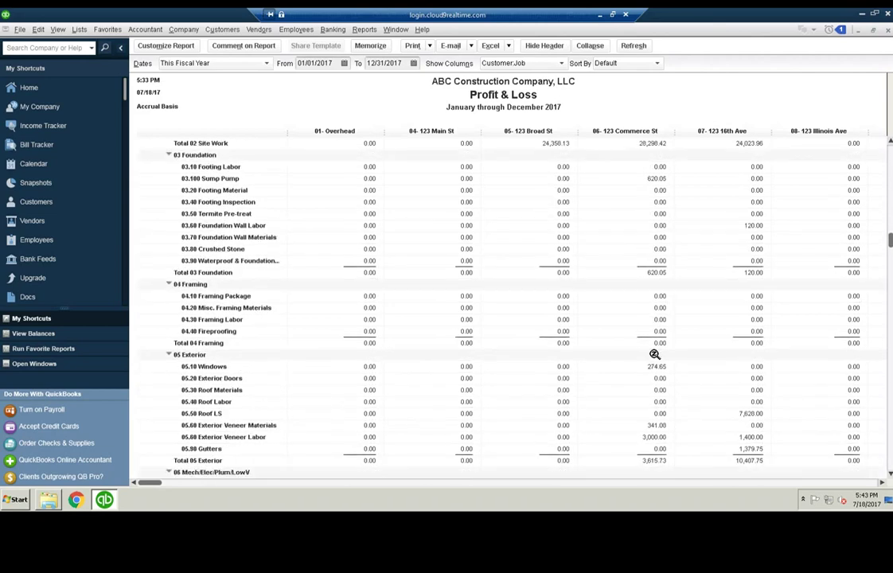
scroll(655, 354, "down", 20)
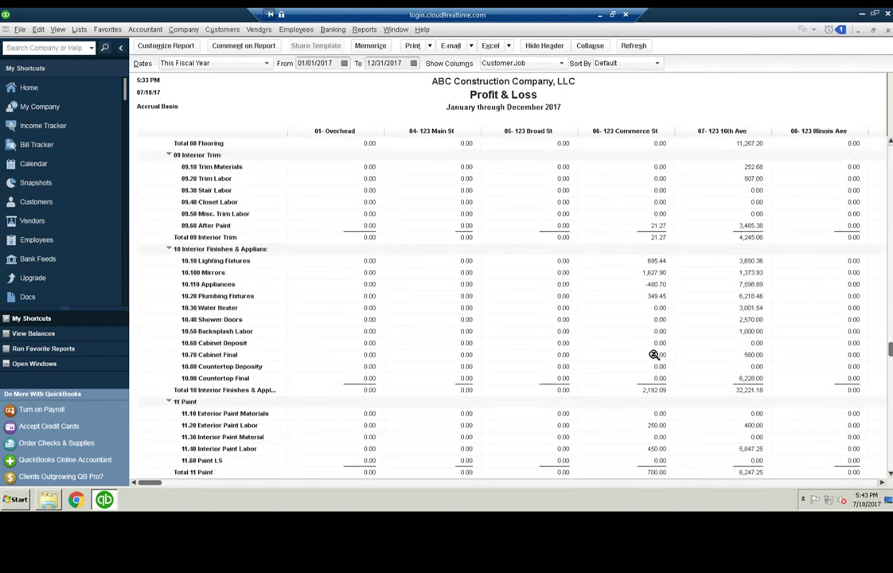
scroll(654, 354, "down", 20)
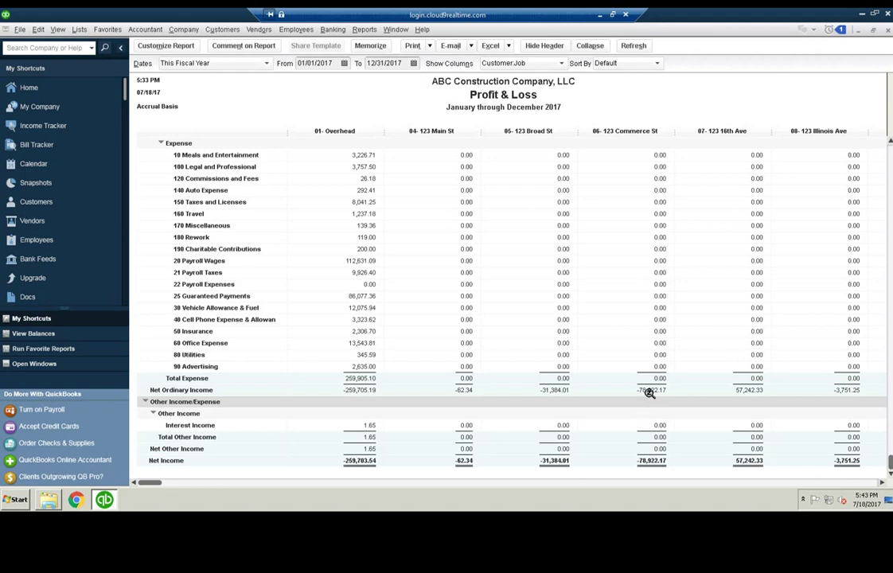
scroll(650, 393, "up", 20)
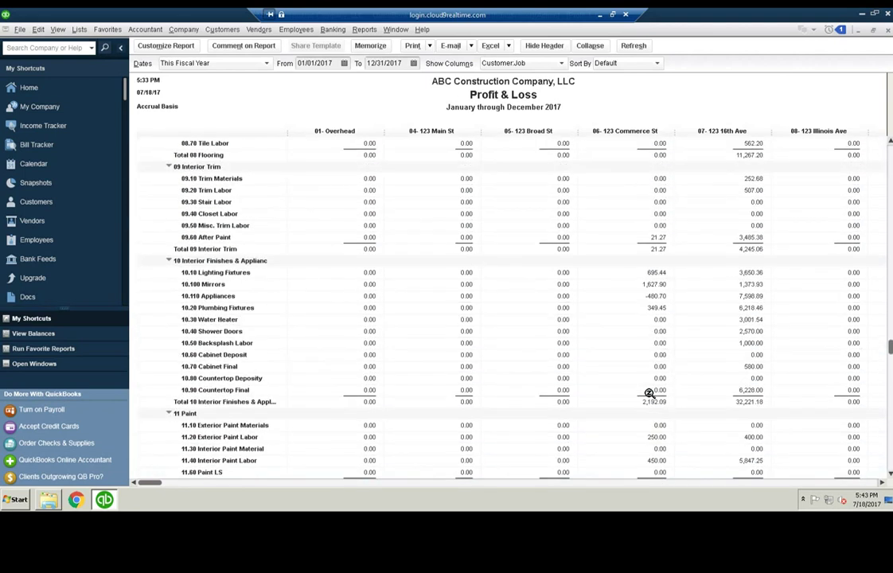
scroll(645, 411, "up", 6)
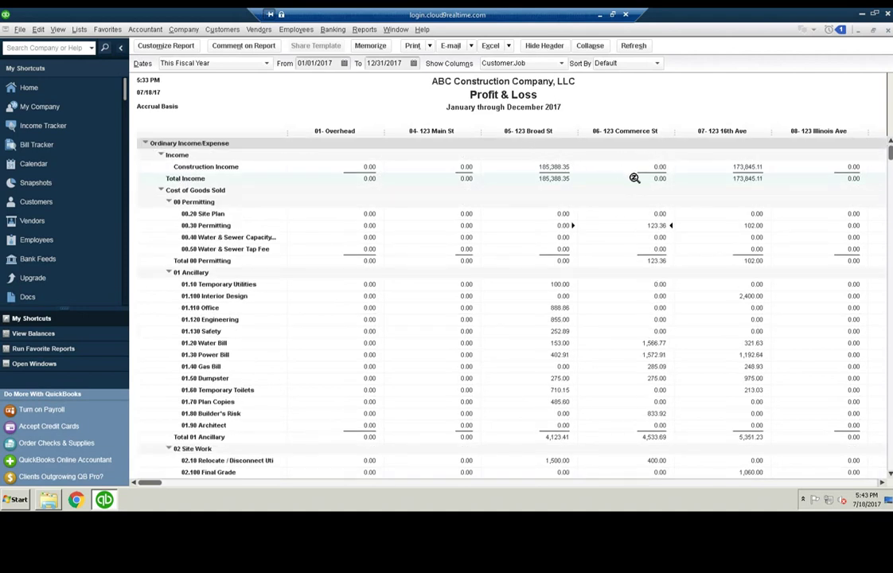
left_click(79, 31)
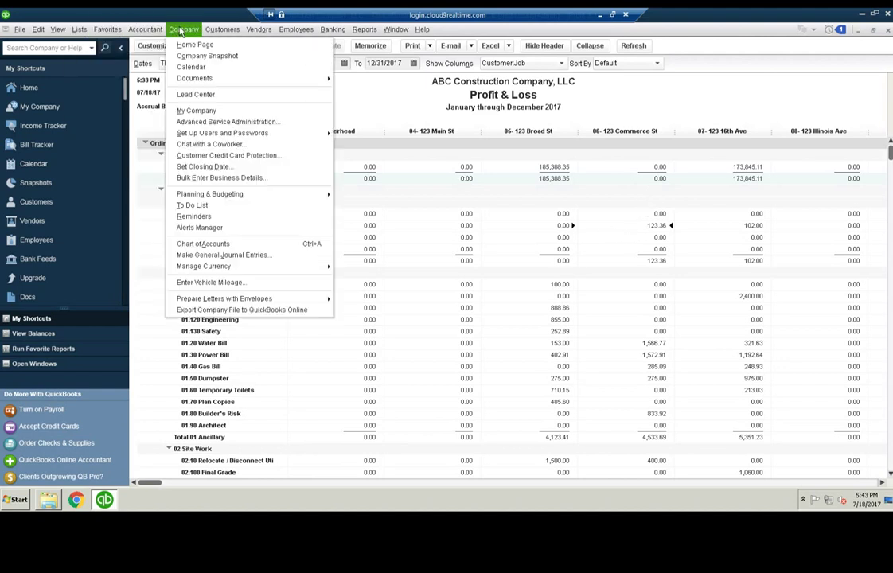
left_click(659, 284)
scroll(660, 284, "down", 20)
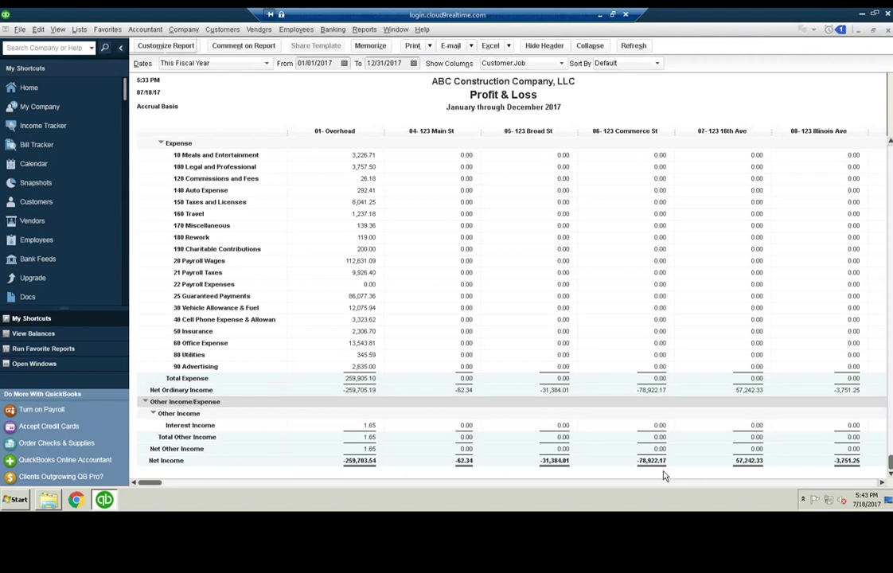
Start a general journal entry dated 07/31/2017 with a blank entry number and the adjusting entry option turned off.
left_click(184, 30)
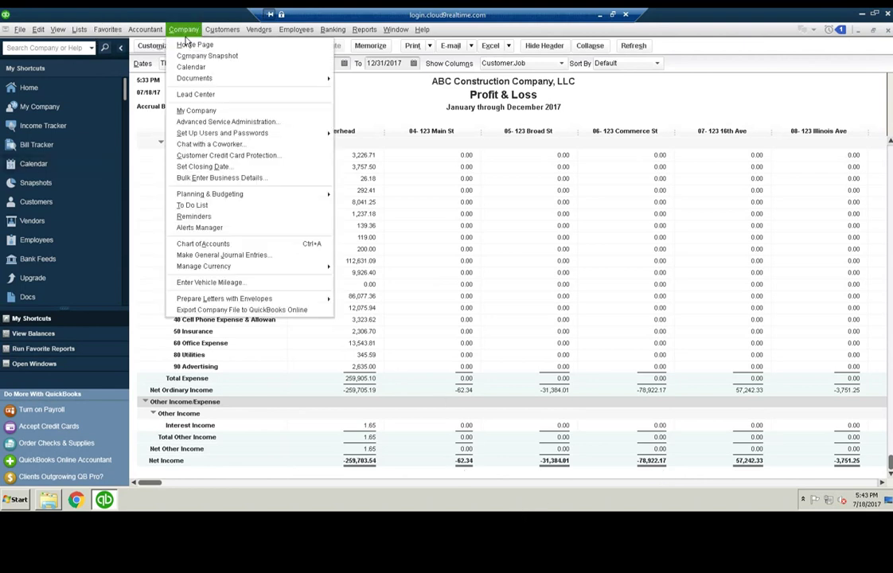
left_click(237, 255)
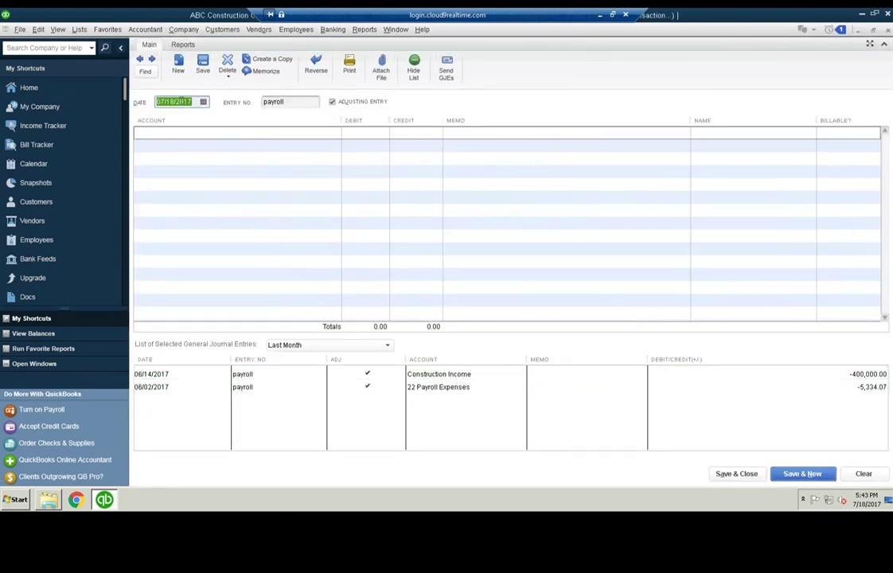
type("7/31/2017")
key("Tab")
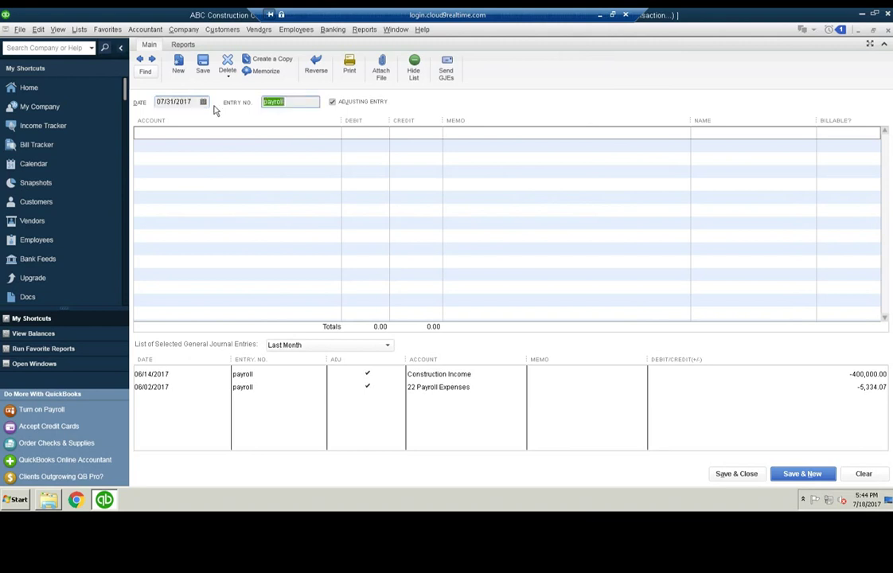
key("BackSpace")
left_click(332, 102)
Credit 78,922.17 to the Capitalized Expenses and Income account on the journal entry's first line.
left_click(302, 132)
type("Capital One credit - 1936")
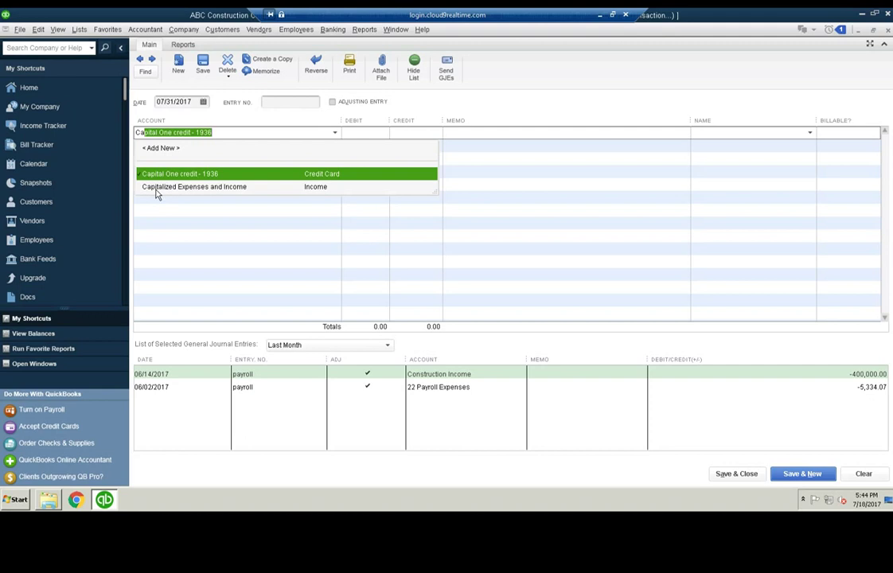
left_click(218, 188)
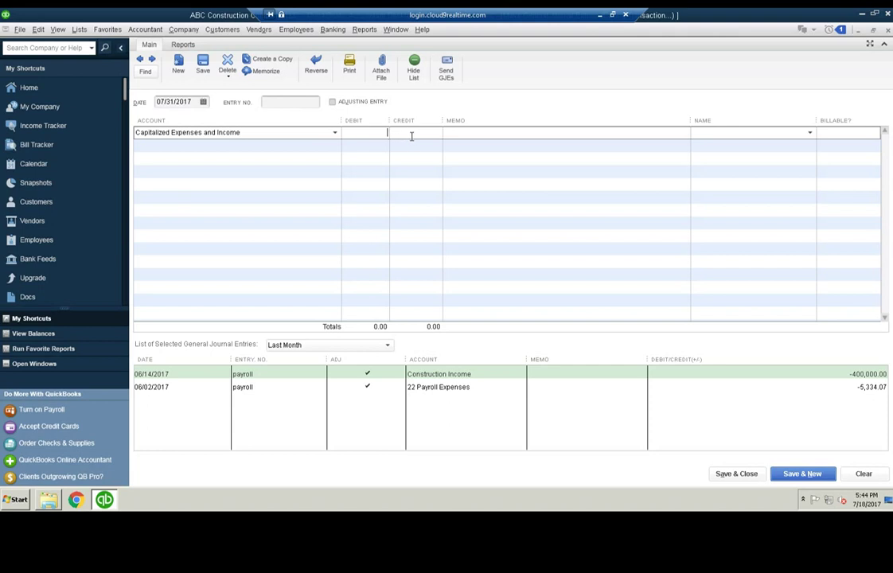
key("Tab")
type("78,9")
type("22.17")
Assign the journal entry's credit line to job 06 (Commerce St).
key("Tab")
type("08")
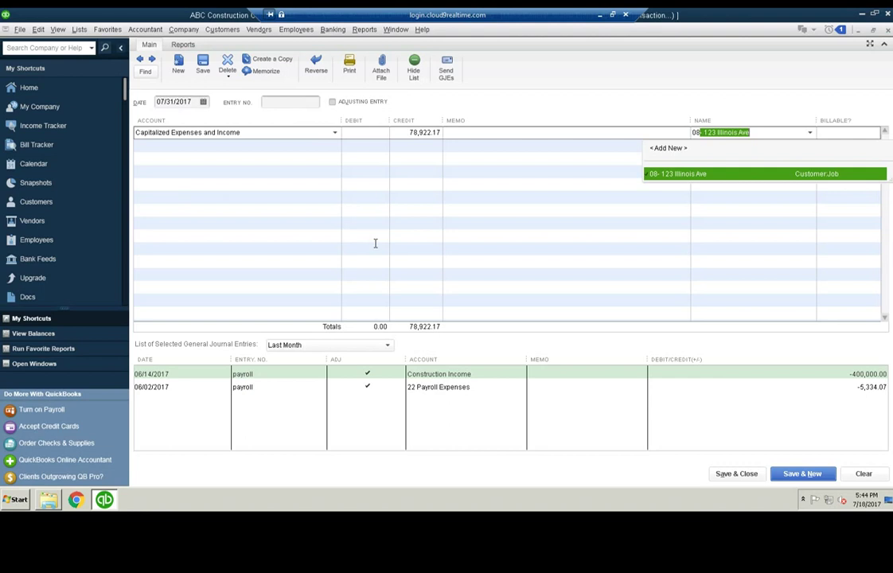
key("BackSpace")
key("BackSpace")
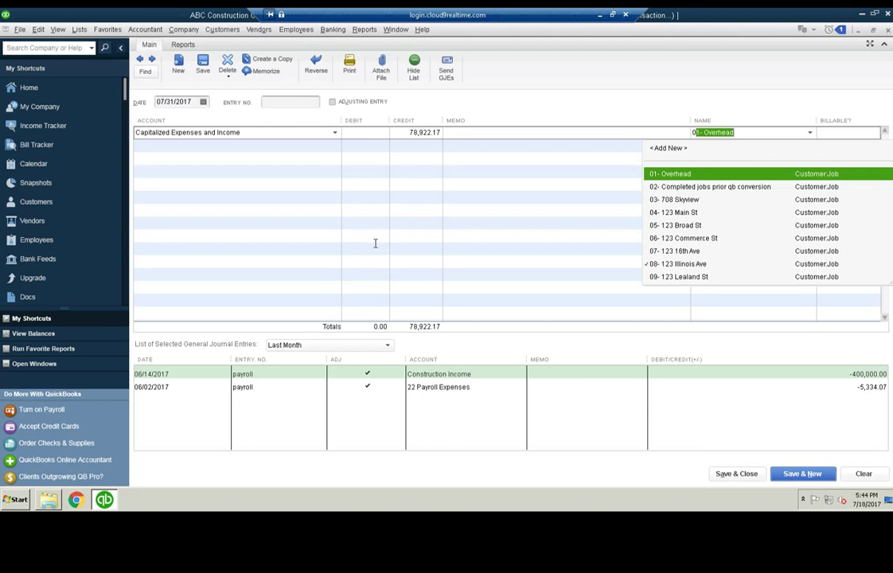
key("Down")
key("Down")
key("Down")
key("Down")
key("Down")
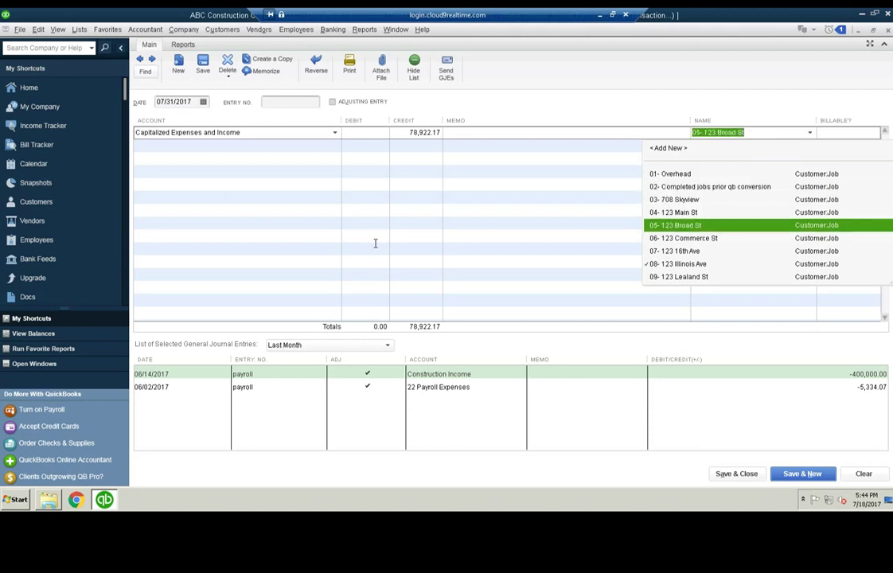
key("Tab")
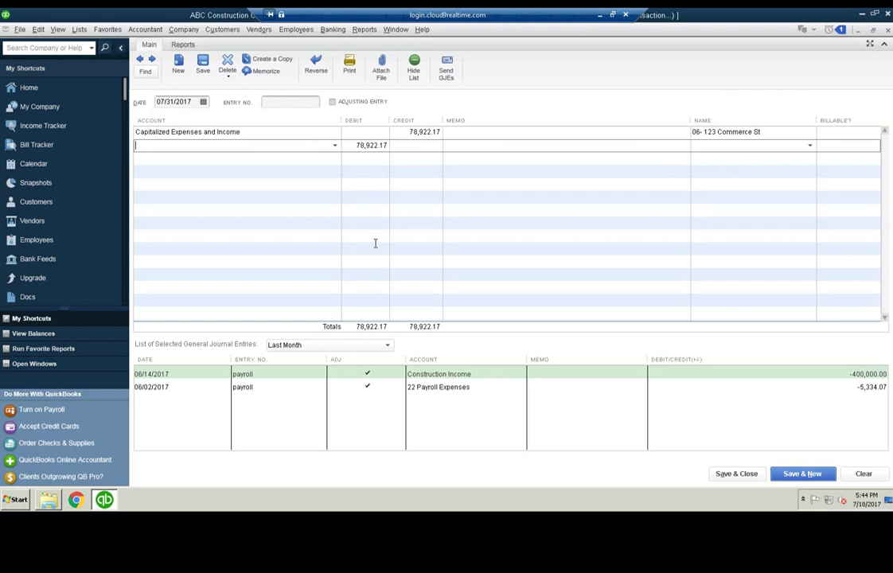
Look up the Construction in Progress account for the debit line and open the Chart of Accounts.
type("Construction in Progress")
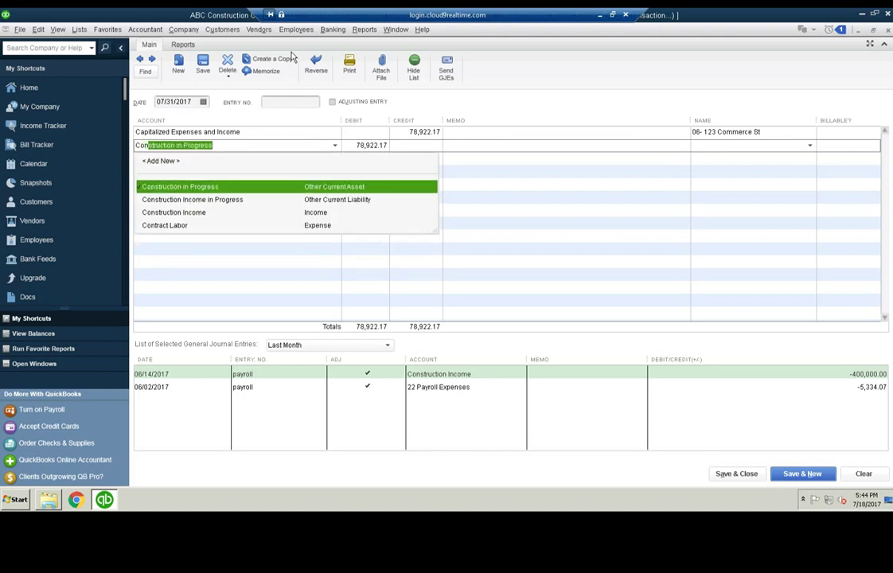
left_click(81, 30)
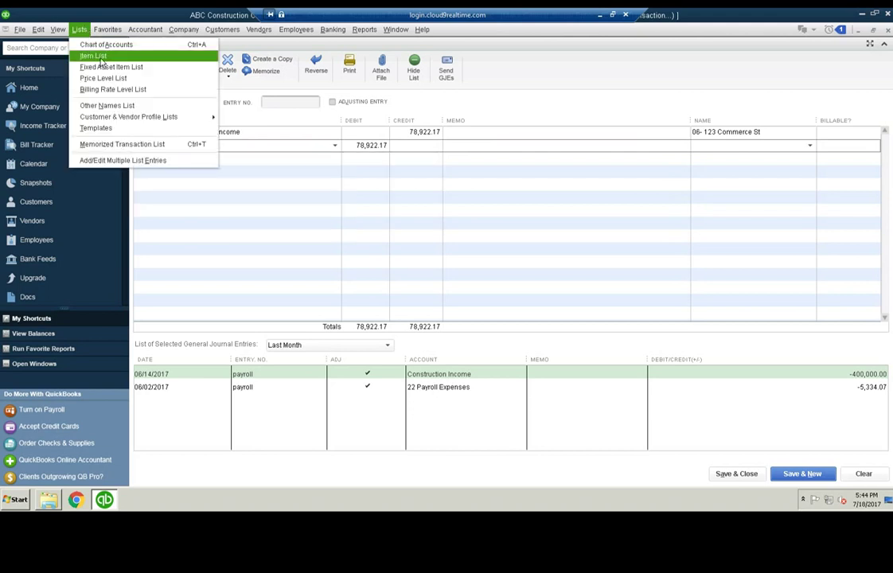
left_click(95, 44)
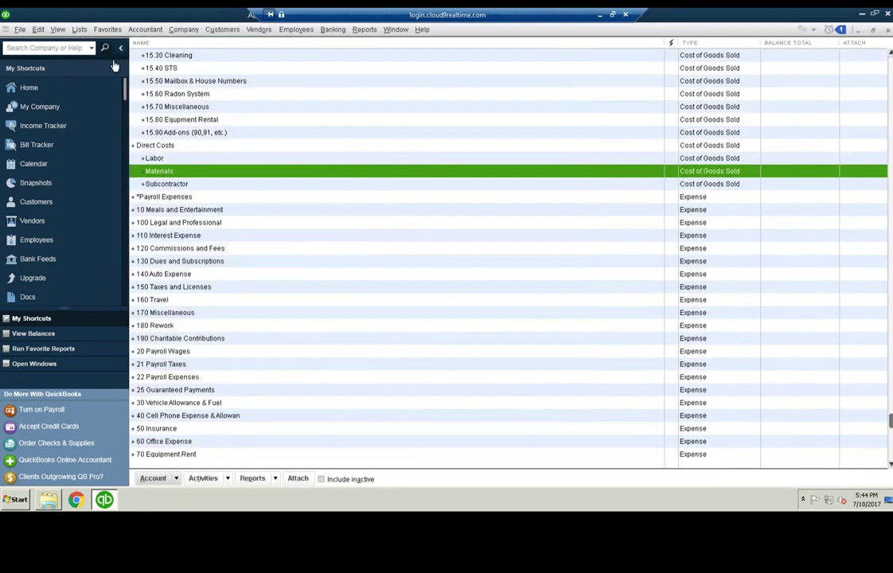
left_click(153, 479)
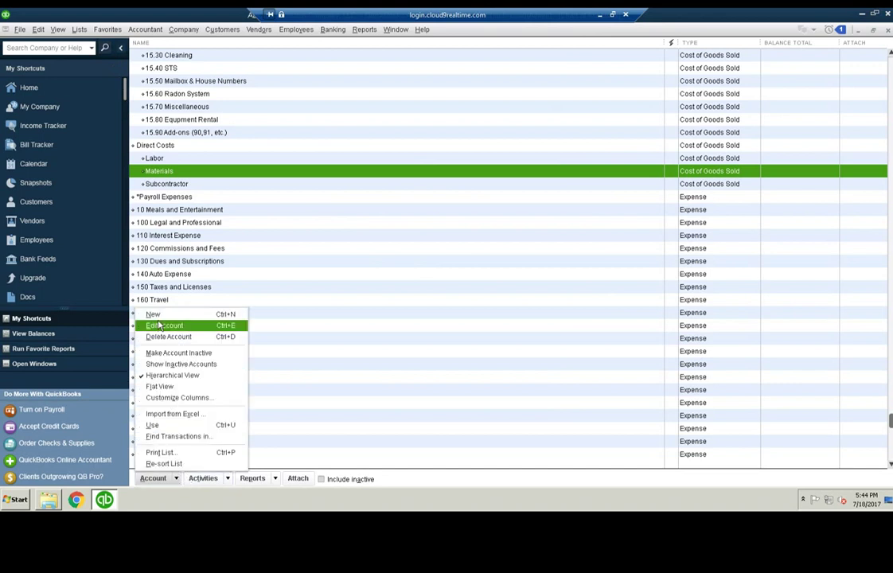
left_click(160, 324)
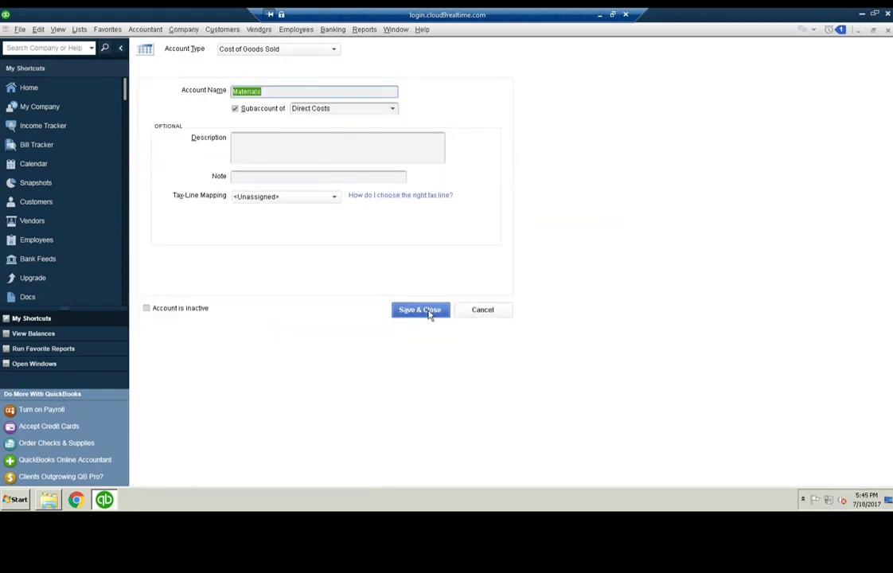
left_click(427, 311)
Start creating a new account of the type Other Current Asset in the Chart of Accounts.
left_click(153, 478)
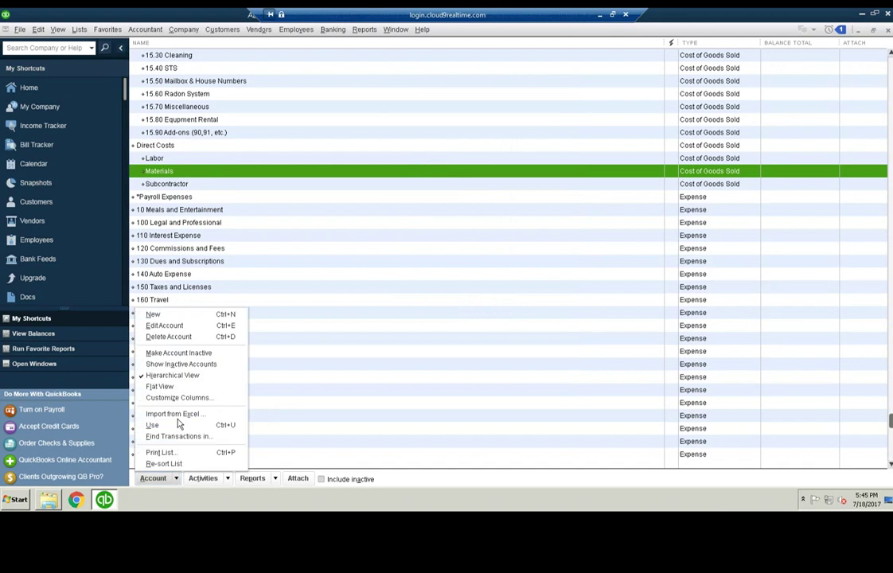
left_click(180, 317)
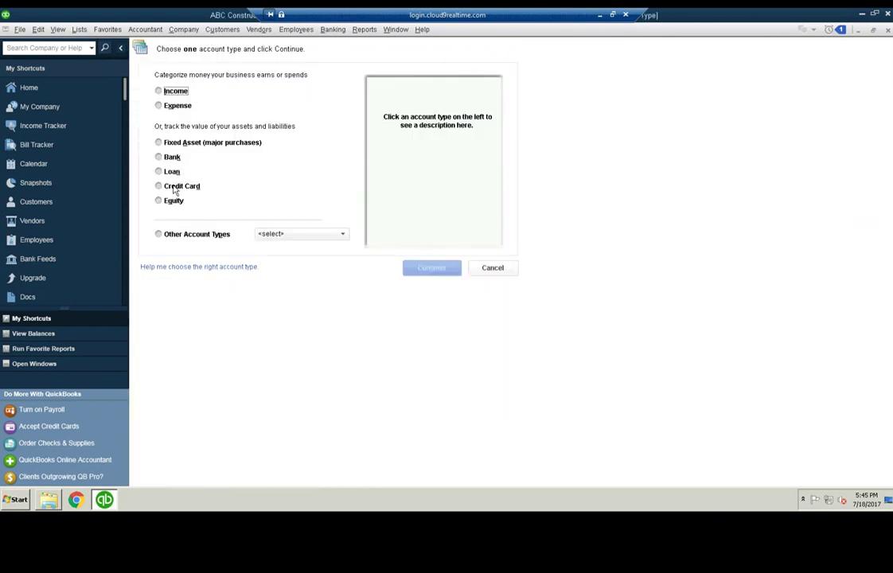
left_click(165, 236)
left_click(274, 234)
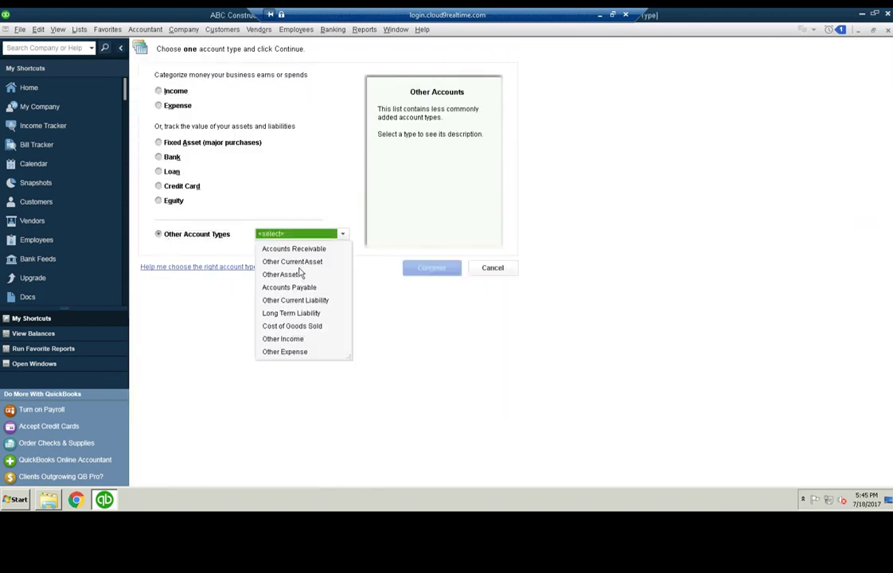
left_click(304, 269)
left_click(431, 269)
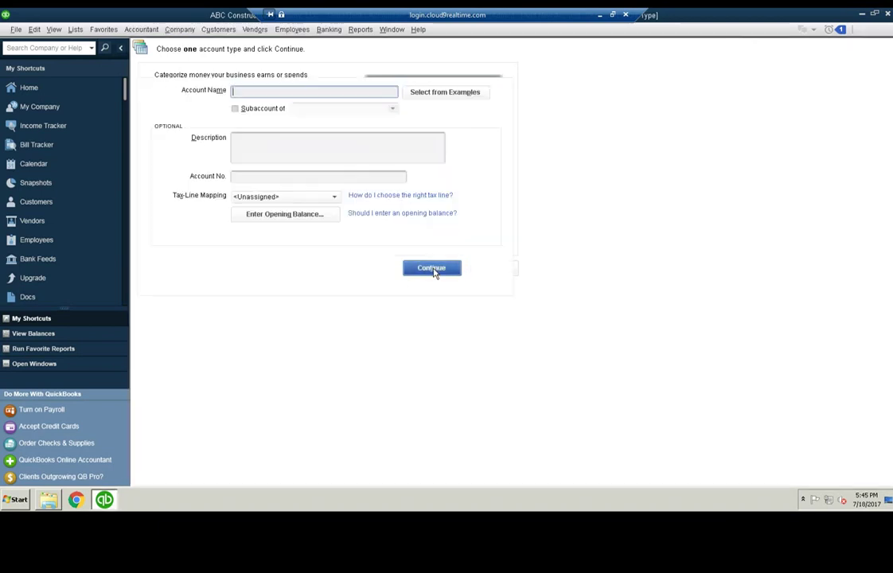
Make the new account a subaccount of Construction in Progress and name it with the Commerce St job's street address.
left_click(235, 109)
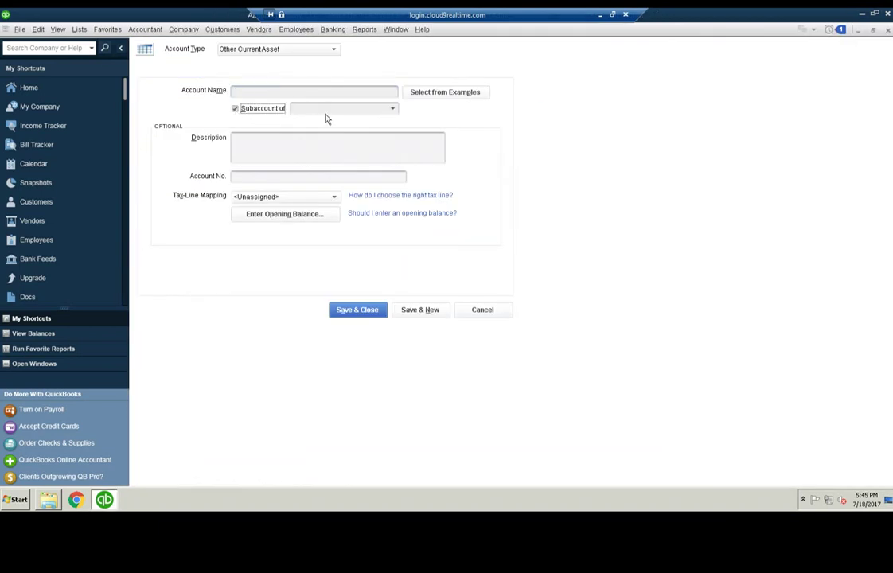
left_click(327, 109)
left_click(265, 92)
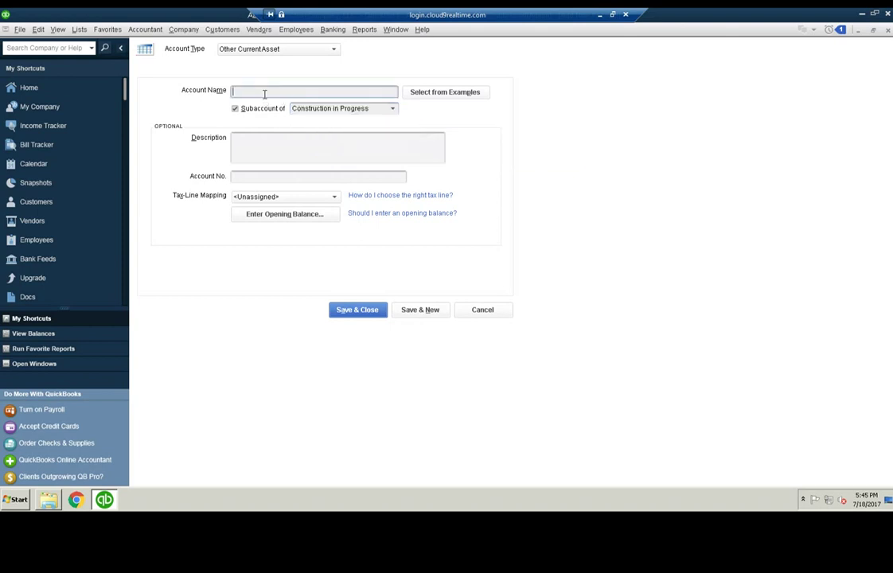
type("123 Commerce St")
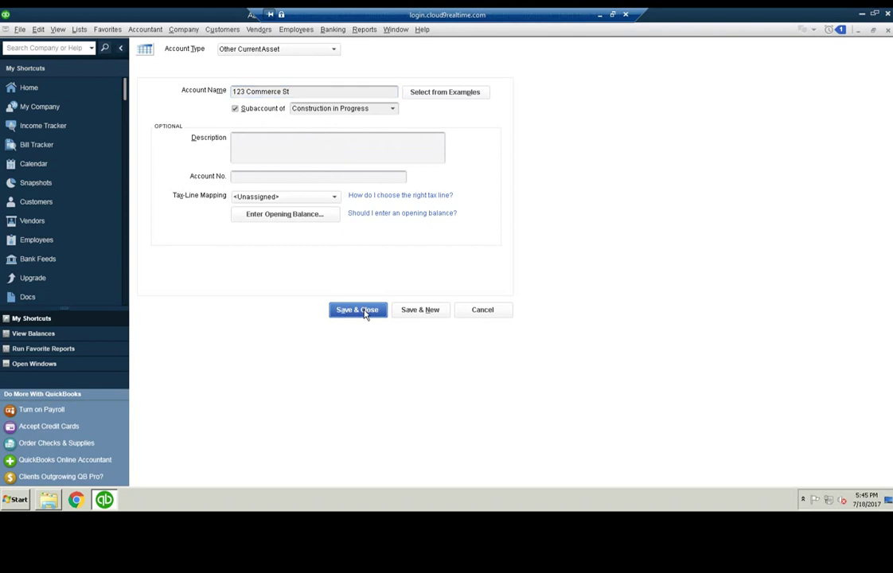
Save the new Commerce St subaccount and return to the open general journal entry.
left_click(361, 311)
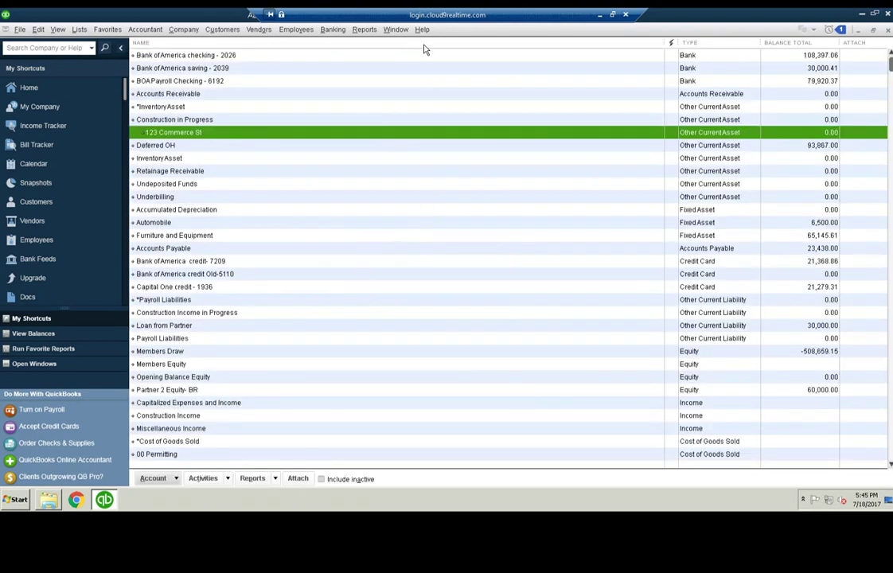
left_click(395, 29)
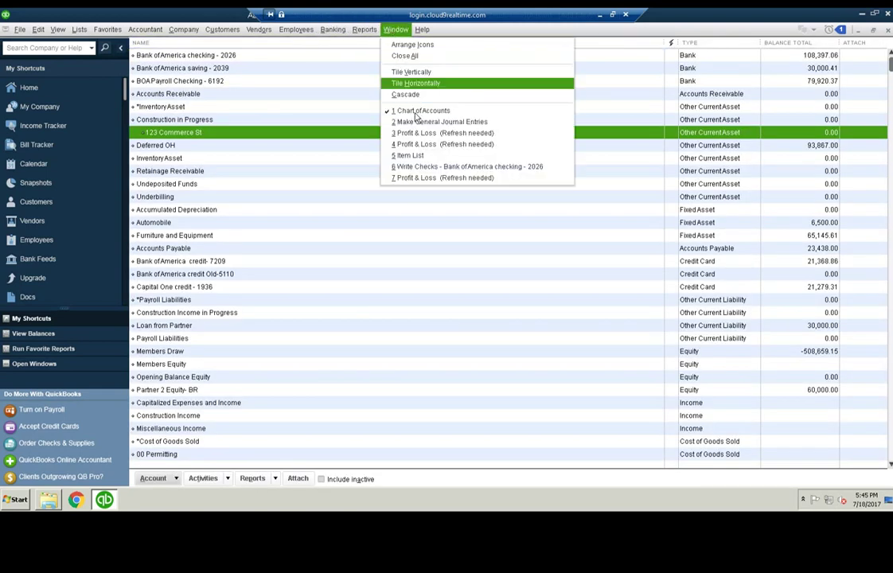
left_click(415, 122)
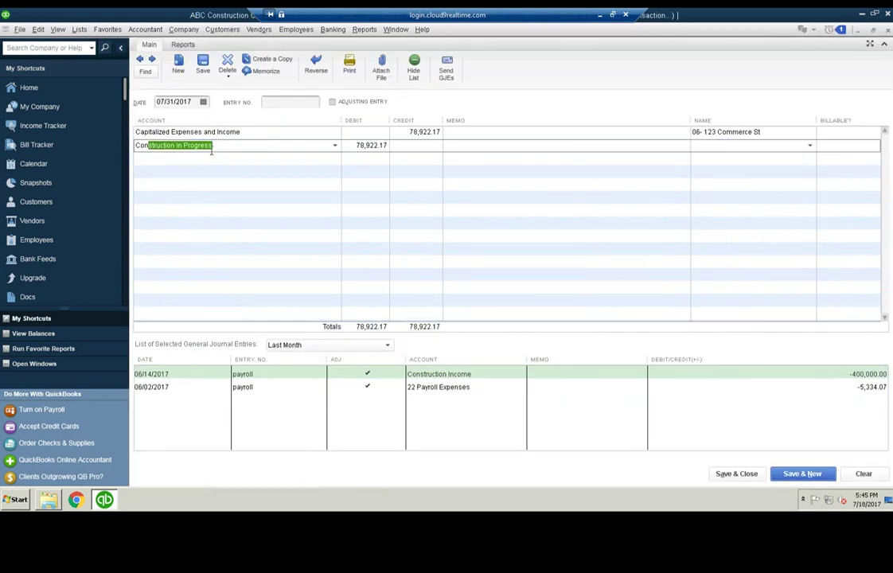
Change the journal entry's debit line account to the Commerce St subaccount of Construction in Progress.
left_click(217, 145)
double_click(132, 143)
type("Capital One credit - 1936")
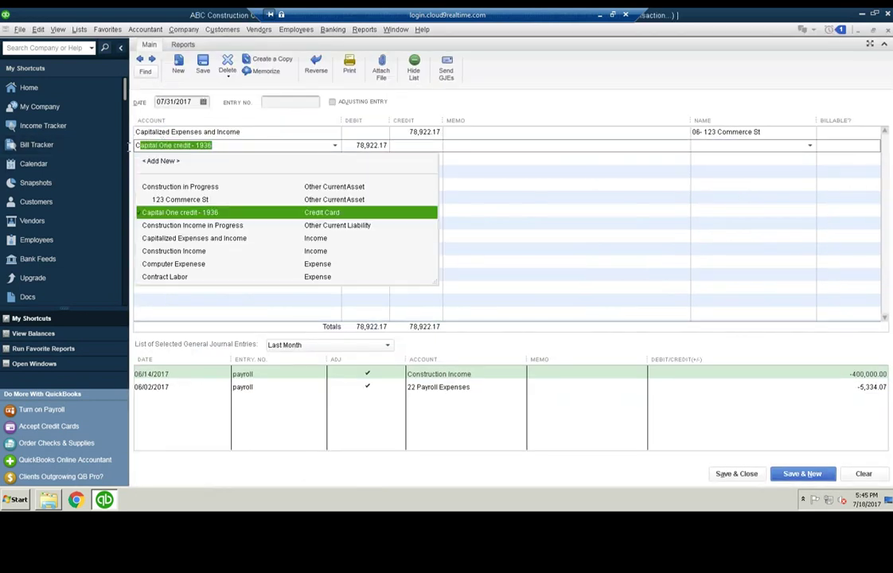
left_click(183, 200)
key("Tab")
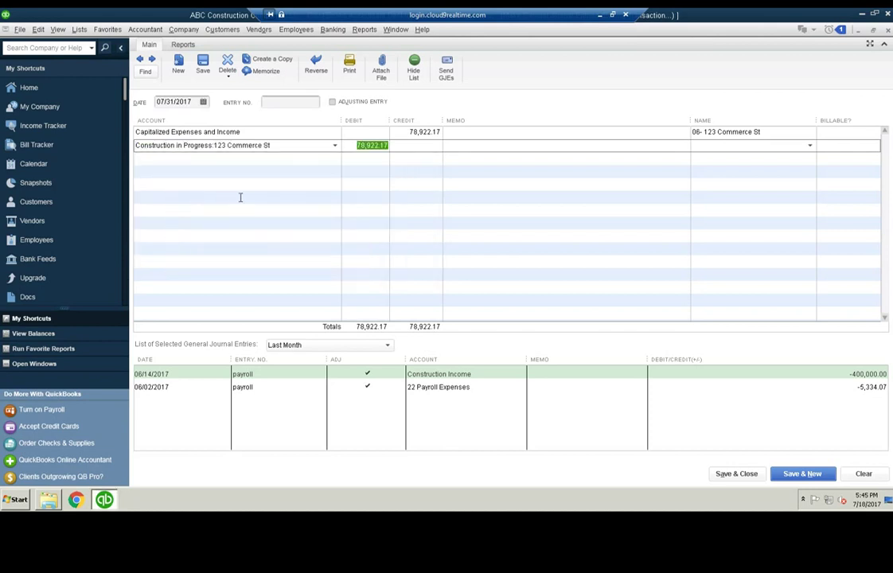
Assign the debit line to job 06 (Commerce St), then save and close the journal entry.
key("Tab")
key("Tab")
type("06")
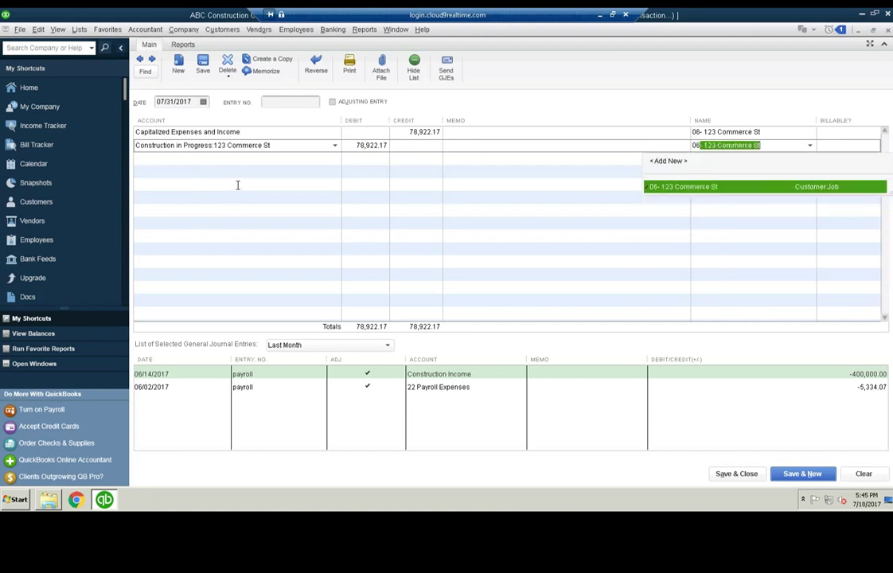
left_click(721, 473)
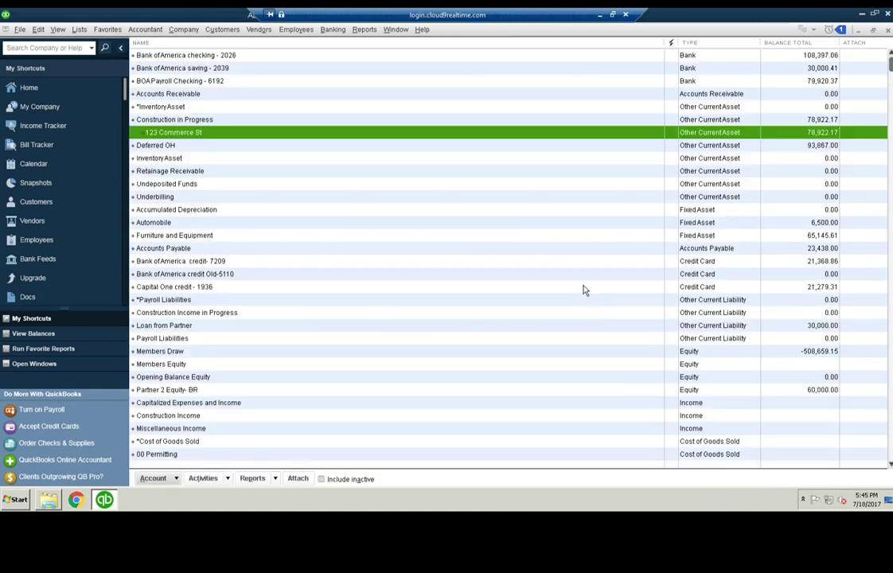
Return to the Profit & Loss by job and check the Commerce St column's net income, total COGS and Capitalized Expenses and Income.
left_click(396, 29)
left_click(428, 123)
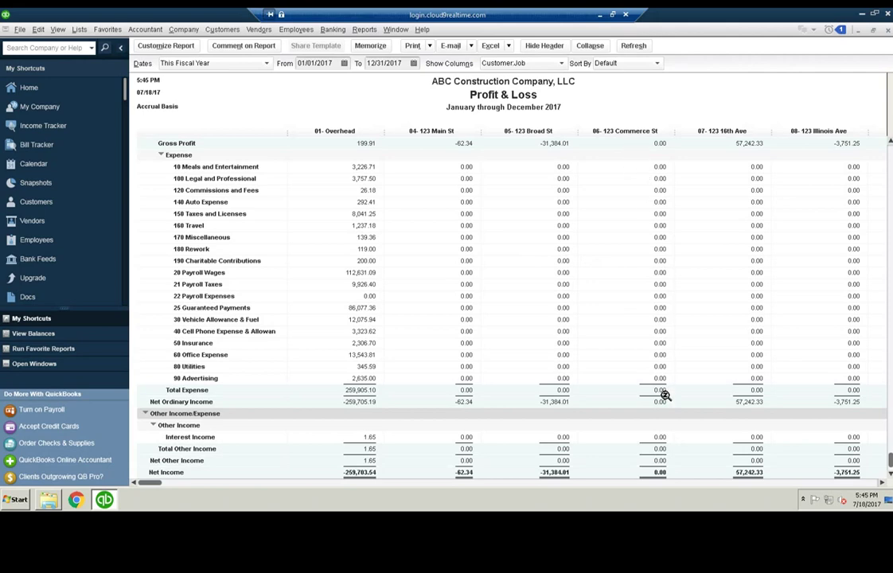
scroll(649, 376, "up", 3)
scroll(649, 376, "up", 15)
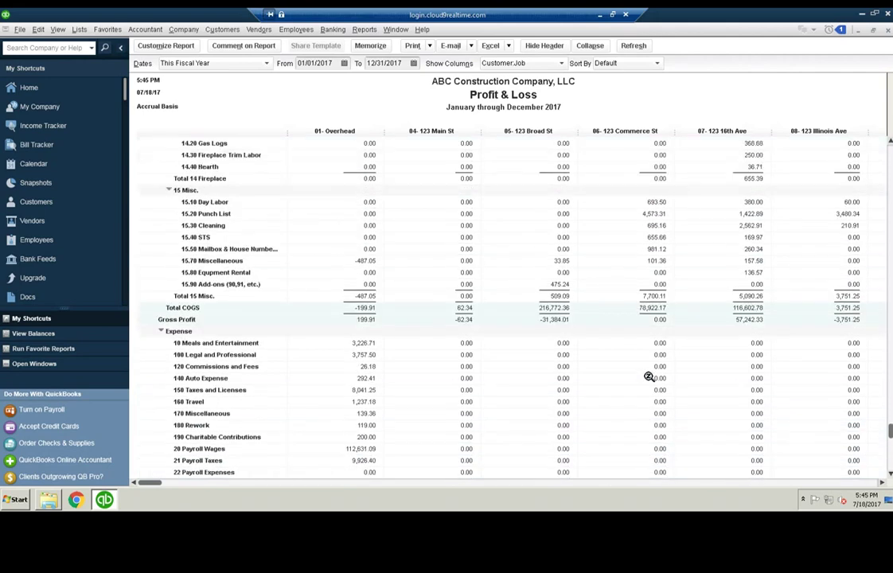
scroll(649, 391, "up", 5)
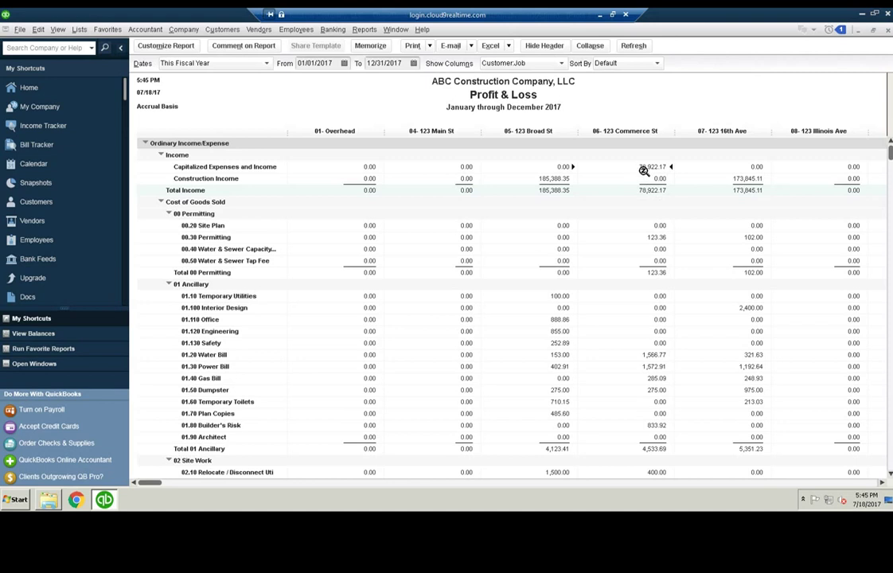
Open the standard Balance Sheet report, set its as-of date to 07/31/2017 and refresh it.
left_click(367, 32)
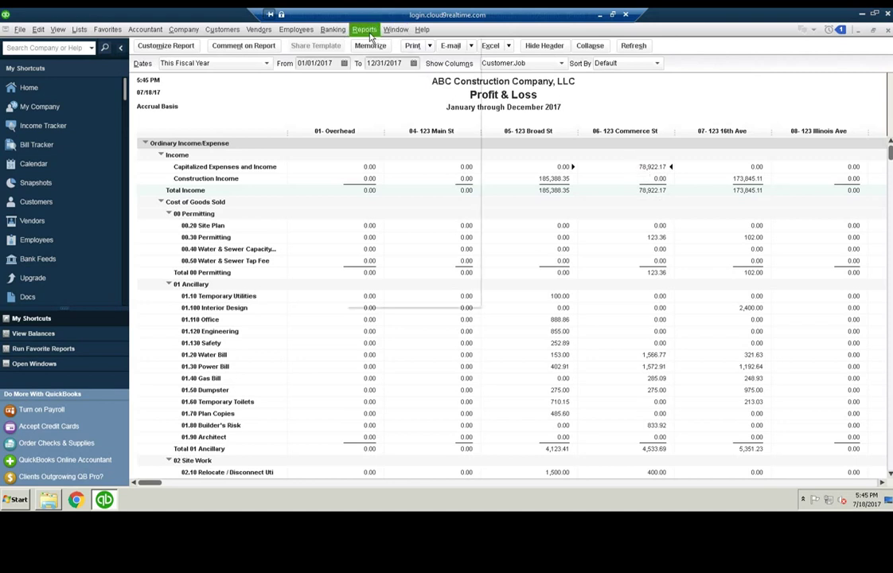
mouse_move(414, 117)
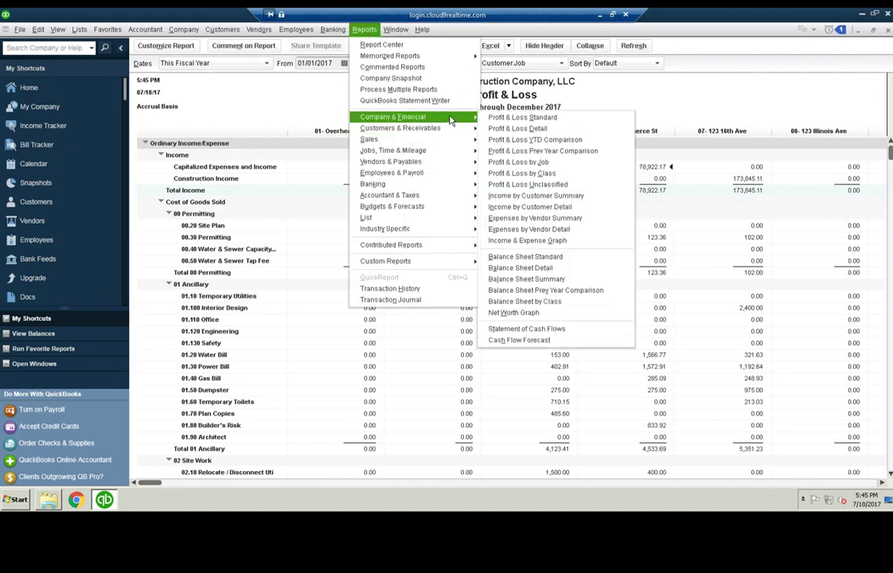
left_click(557, 257)
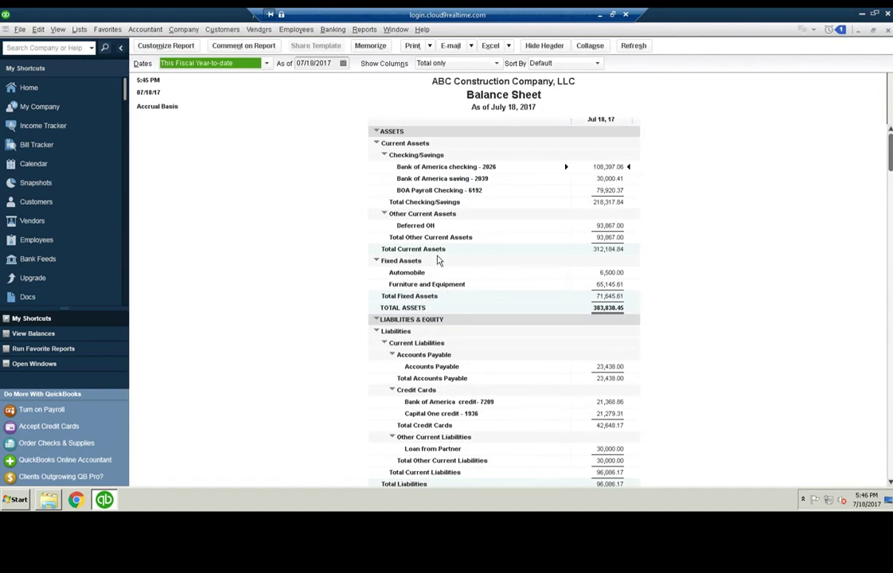
left_click(343, 63)
left_click(324, 176)
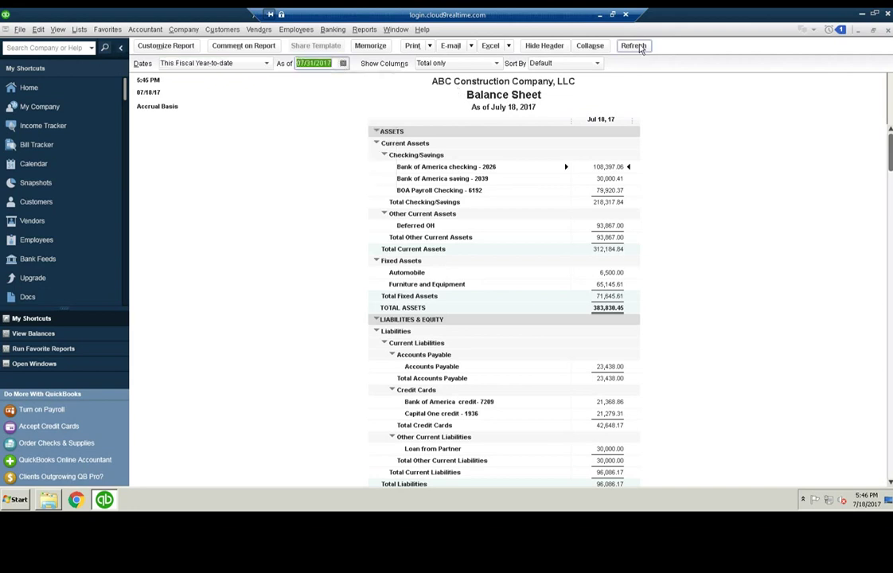
left_click(641, 48)
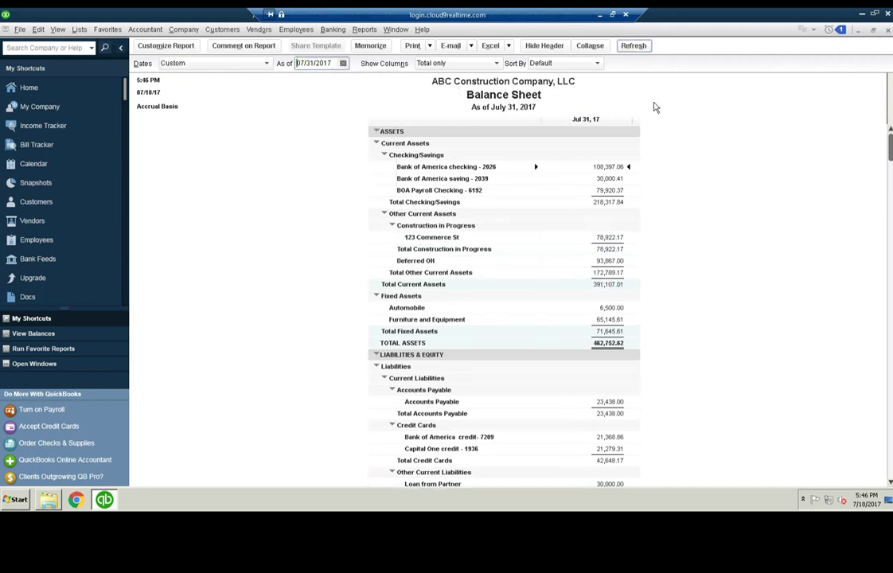
Collapse and re-expand Construction in Progress on the Balance Sheet, and review the Commerce St balance alongside the liabilities and equity sections.
left_click(392, 227)
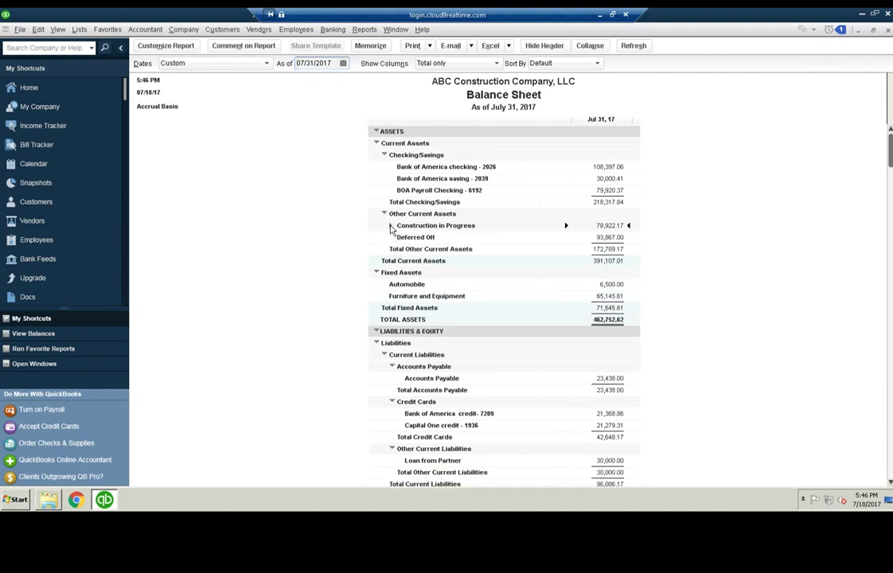
left_click(391, 226)
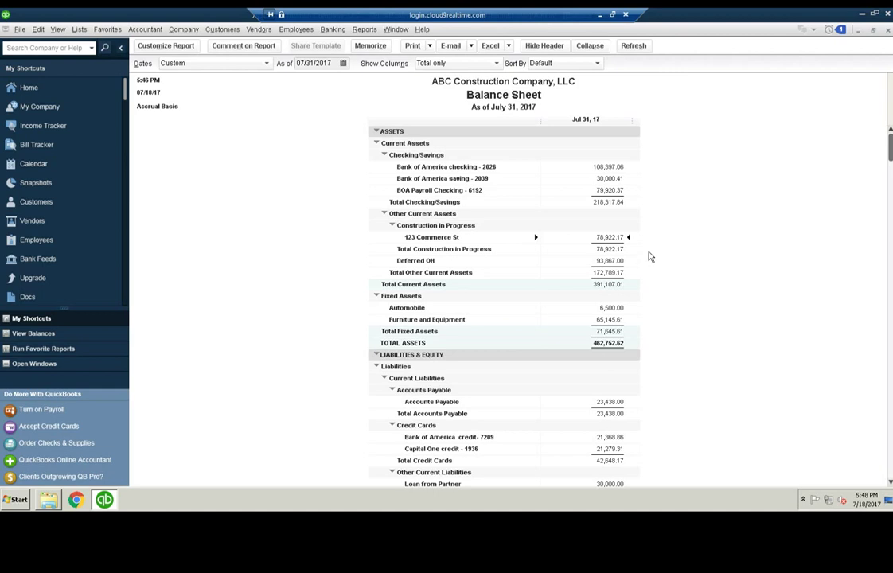
scroll(684, 351, "down", 4)
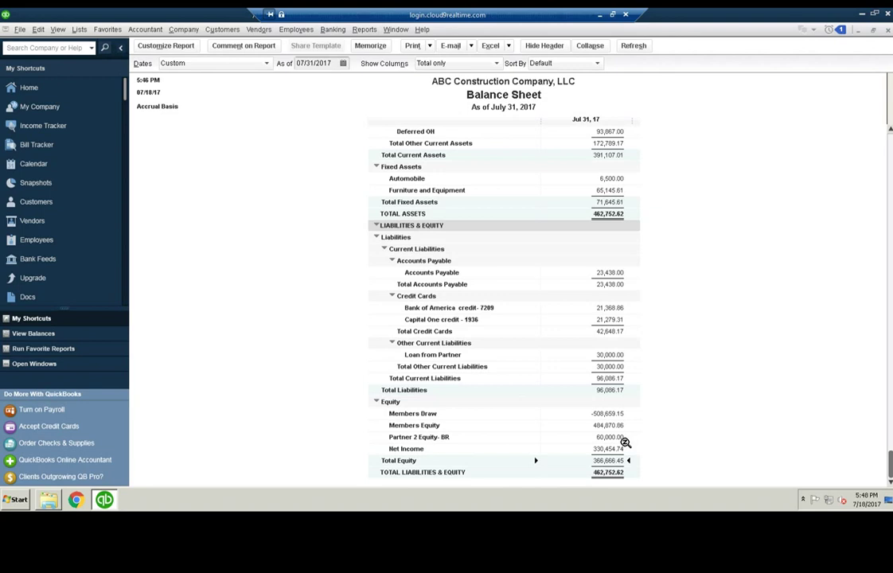
scroll(625, 446, "up", 2)
scroll(625, 398, "up", 2)
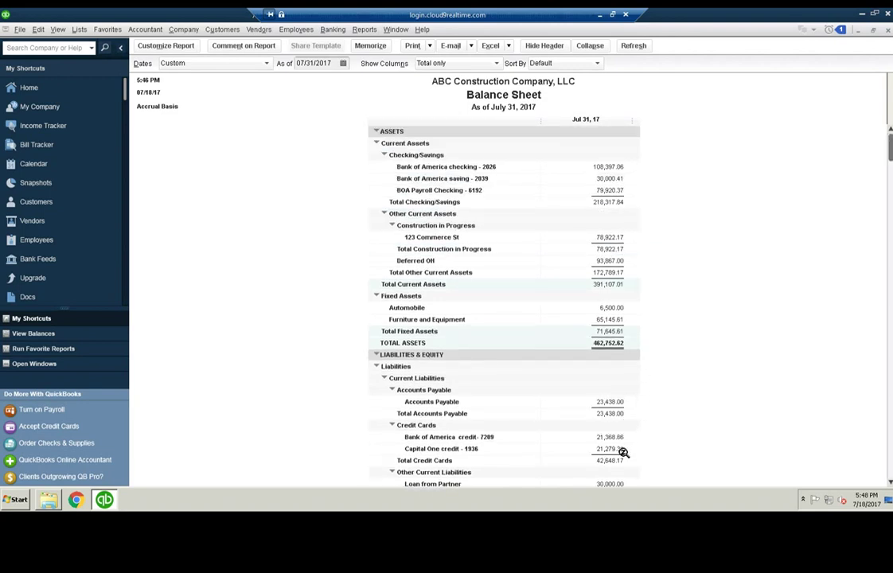
scroll(624, 451, "down", 1)
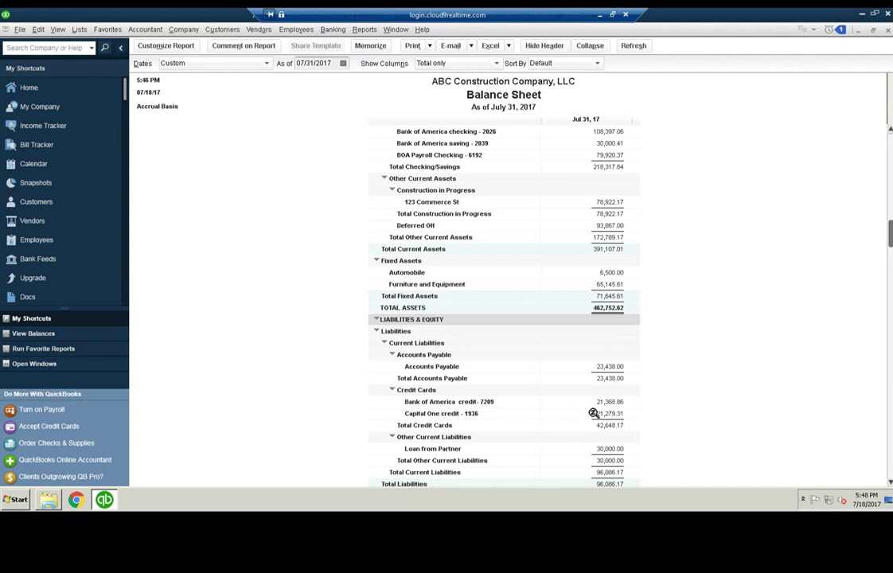
scroll(595, 413, "up", 1)
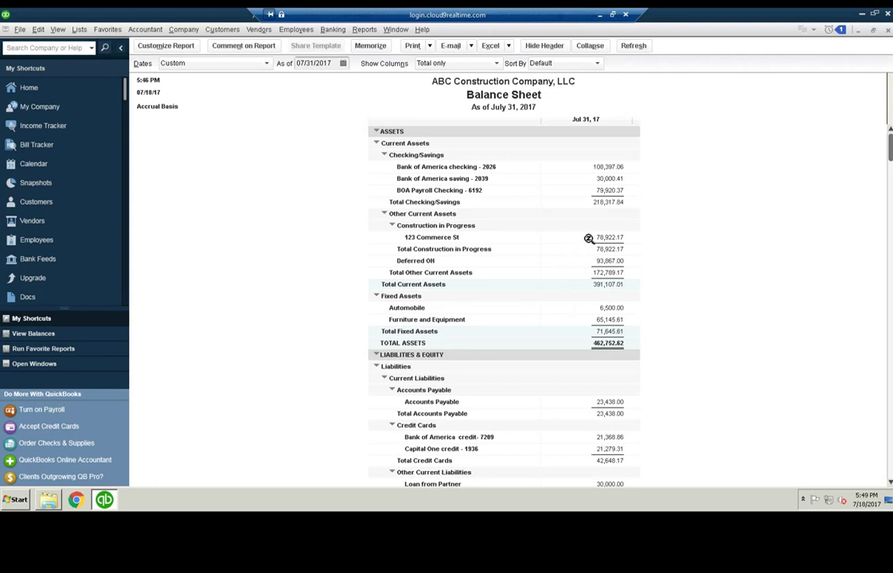
left_click(642, 238)
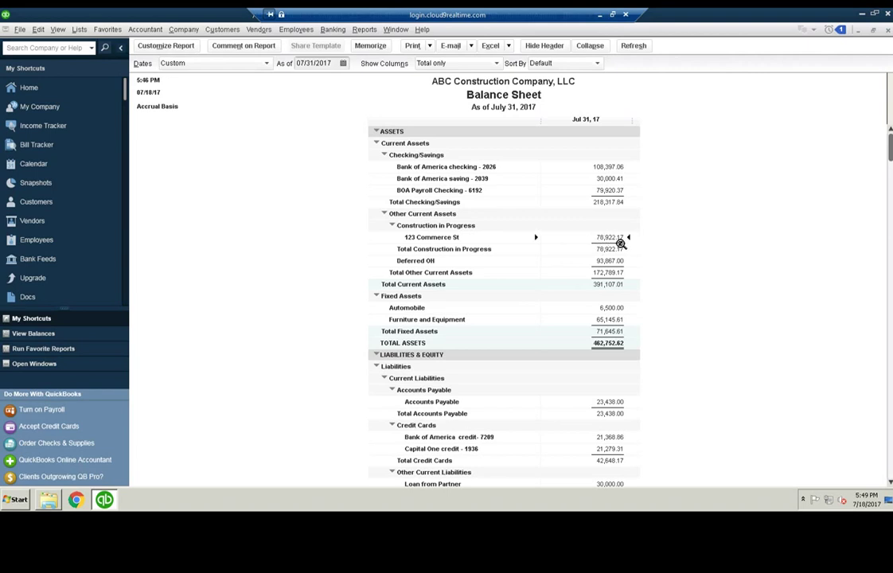